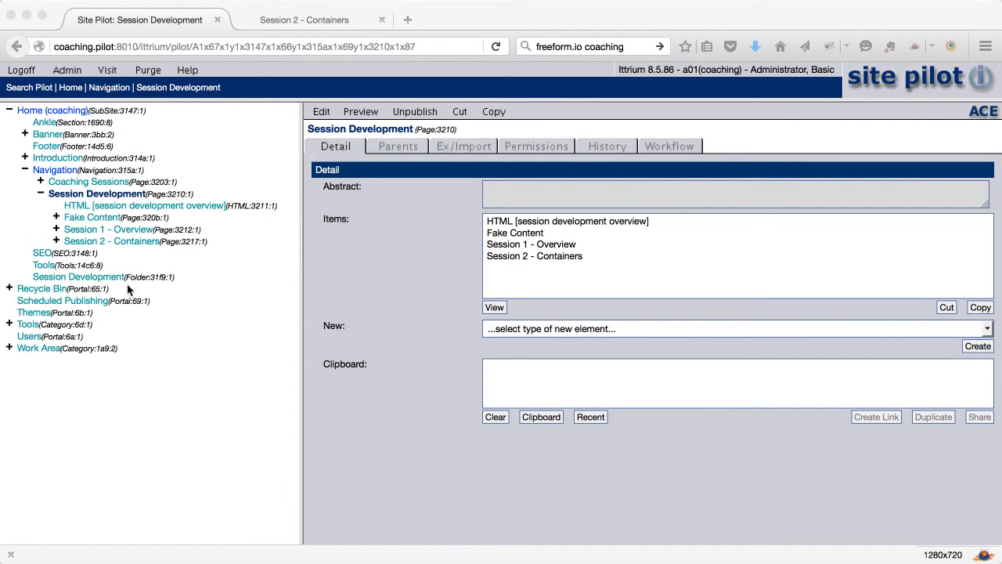
Duplicate the "Session 2 - Containers" page inside the Session Development page.
click(106, 242)
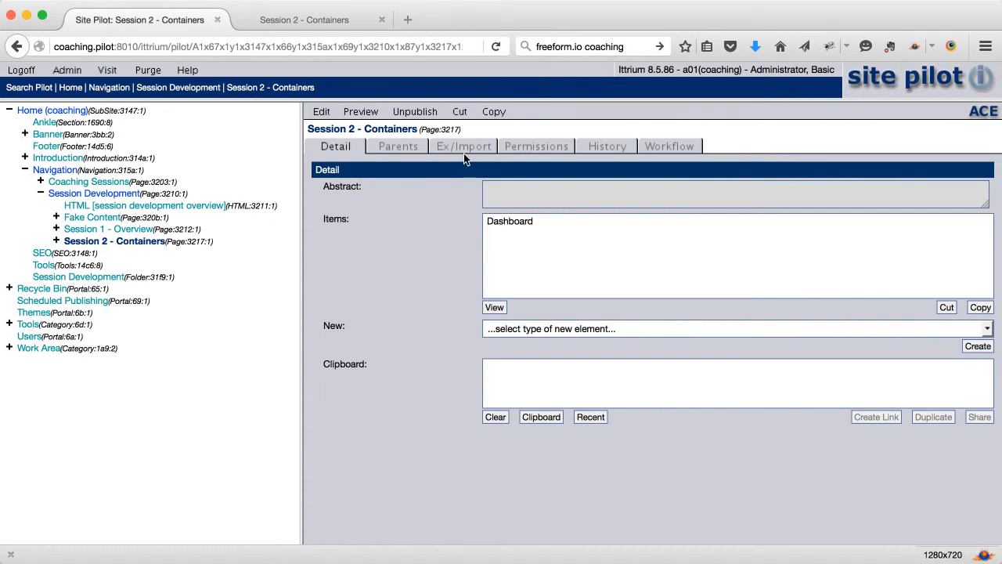
click(494, 113)
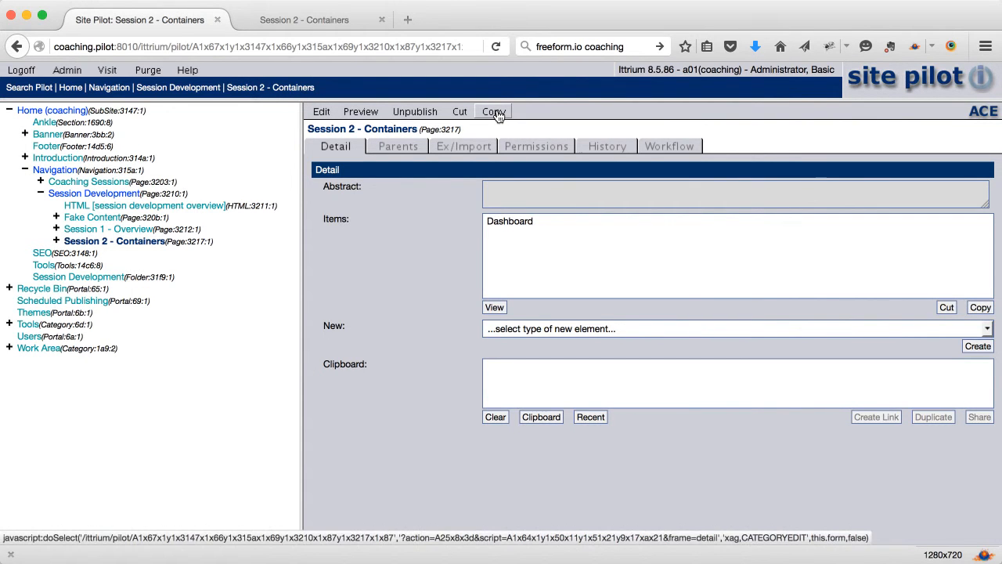
click(101, 195)
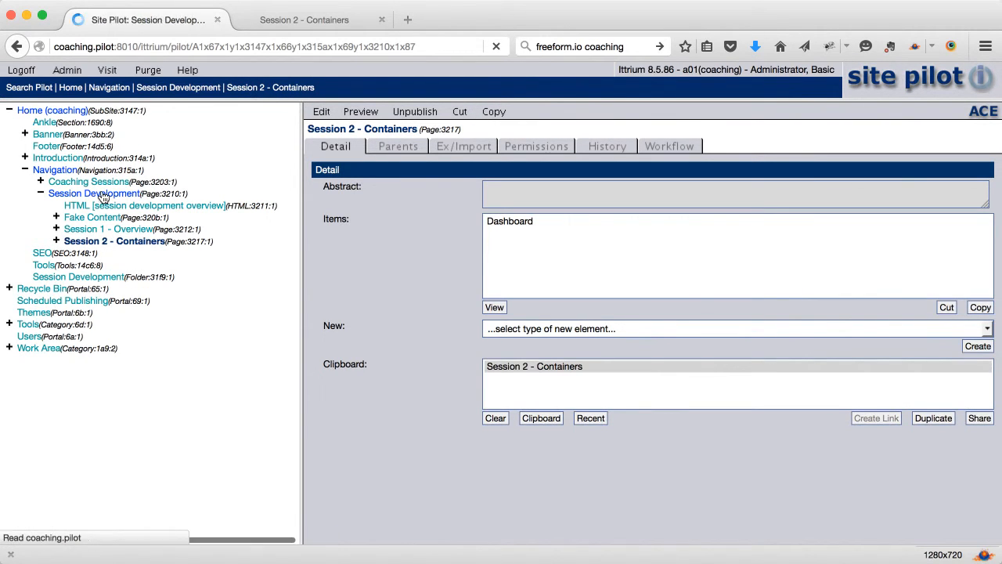
click(543, 367)
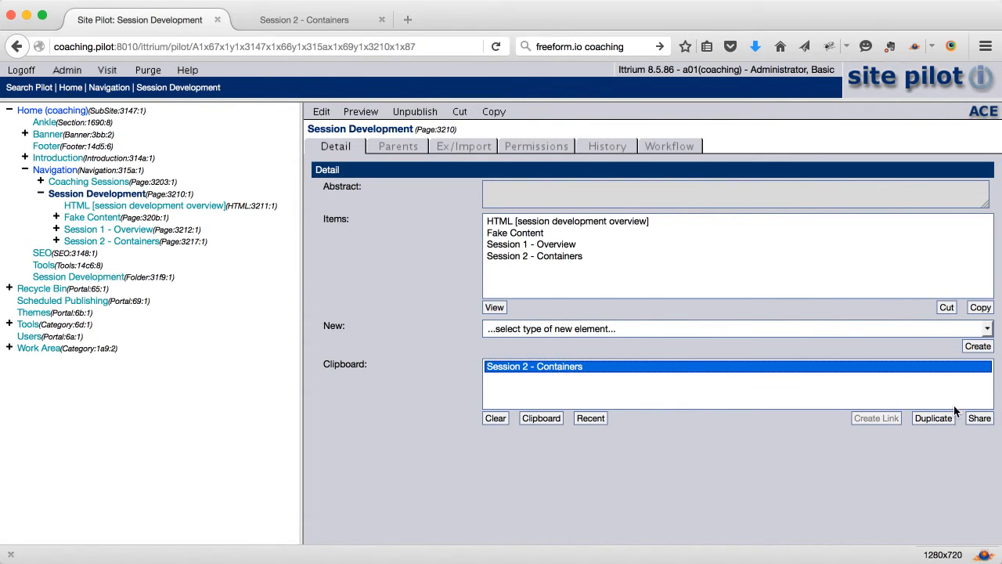
click(936, 418)
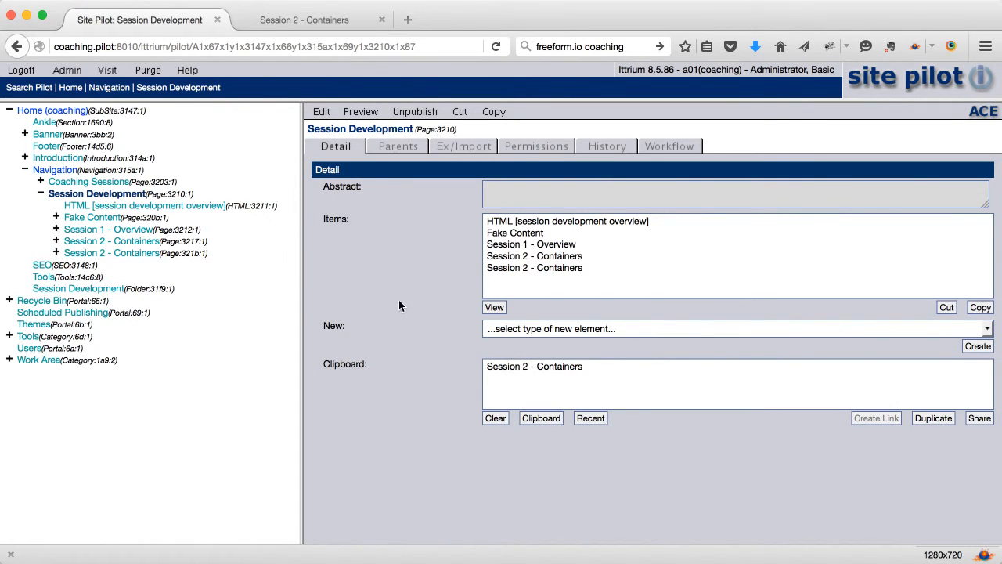
Set the duplicated page's link title and headline to "Session 3 - Components" and save the page.
click(82, 254)
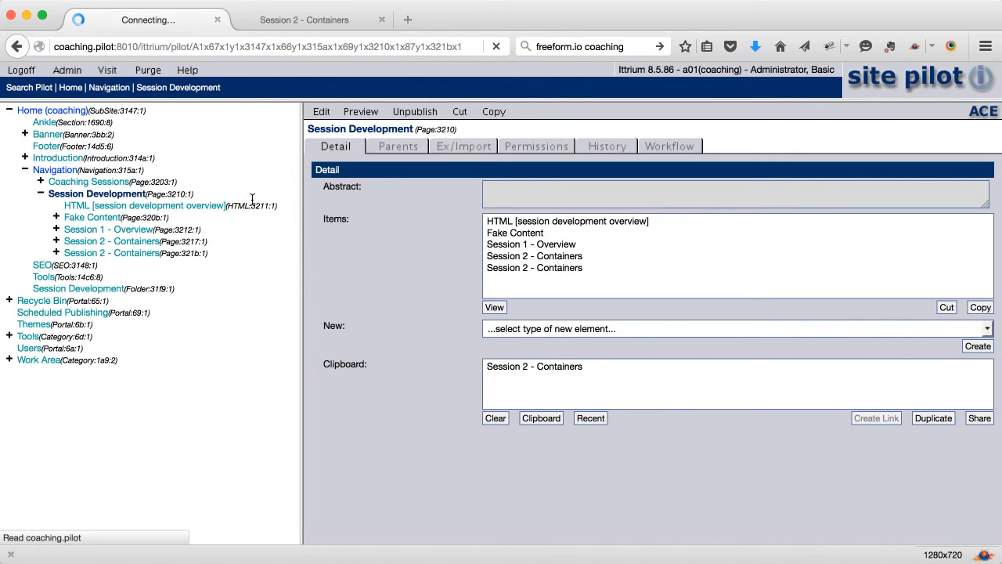
click(321, 112)
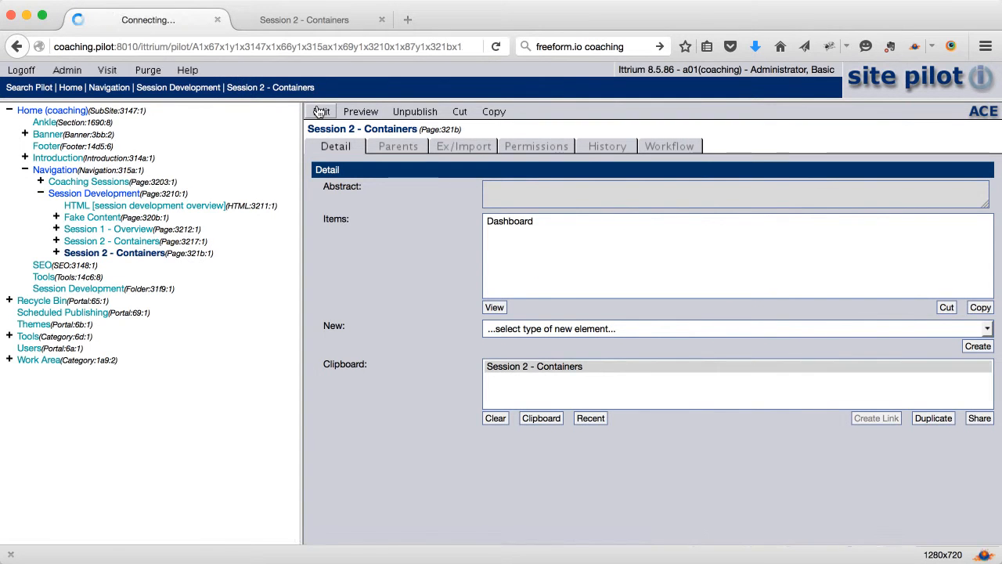
double_click(521, 190)
text(3)
double_click(557, 191)
text(Components)
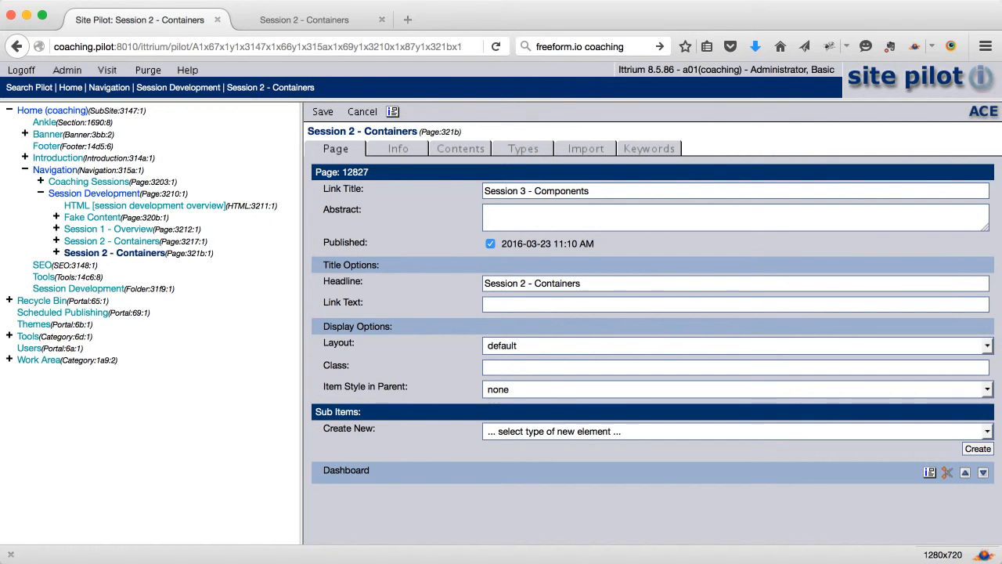
key(ctrl+a)
key(ctrl+c)
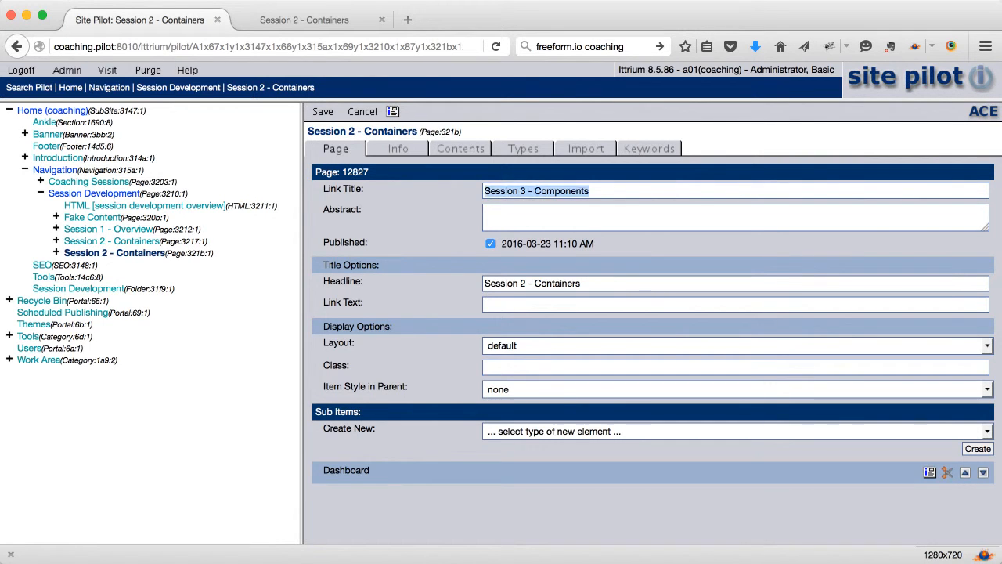
click(579, 283)
key(ctrl+a)
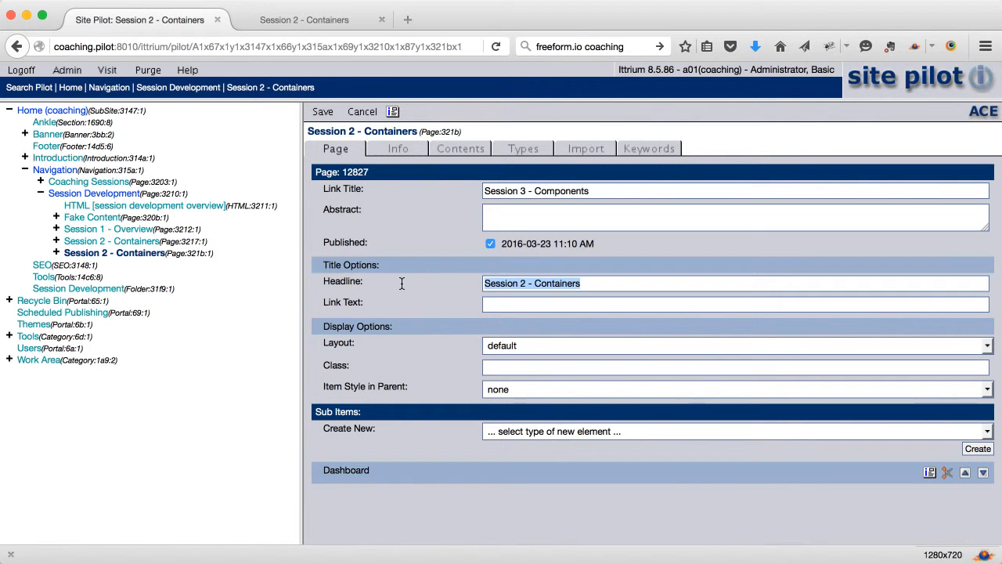
key(ctrl+v)
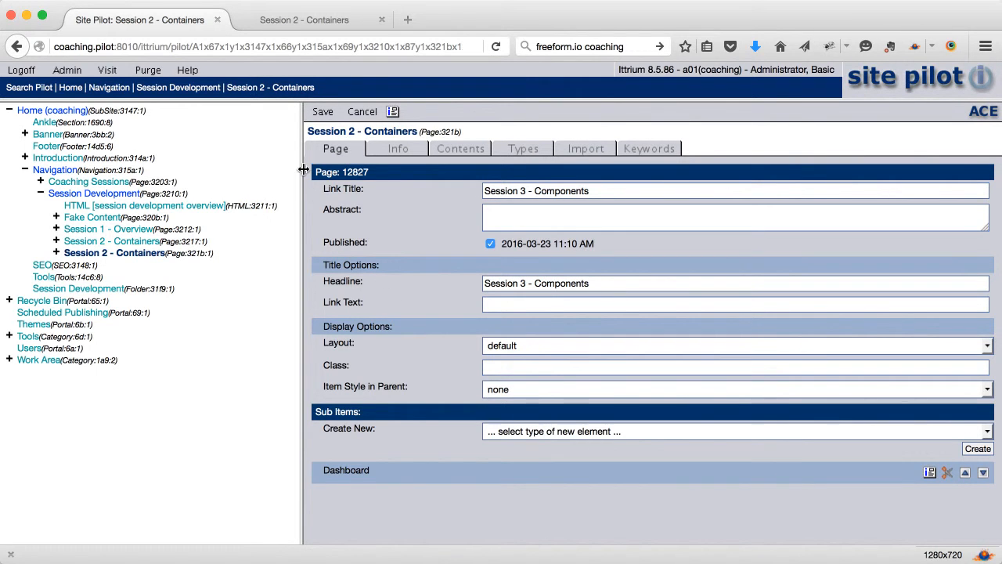
click(323, 112)
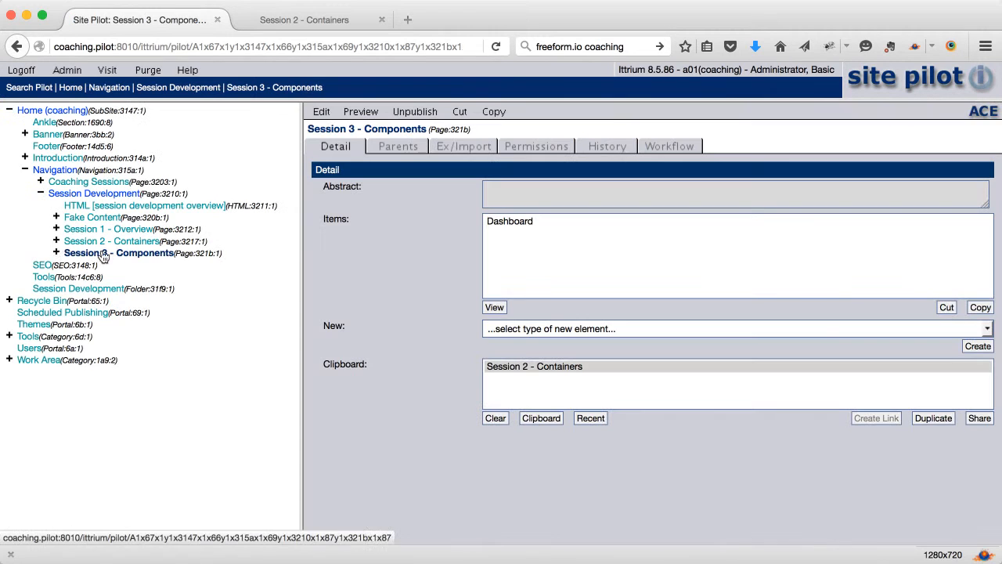
Cut the HTML item from the Dashboard of the Session 3 - Components page and clear the clipboard.
click(56, 253)
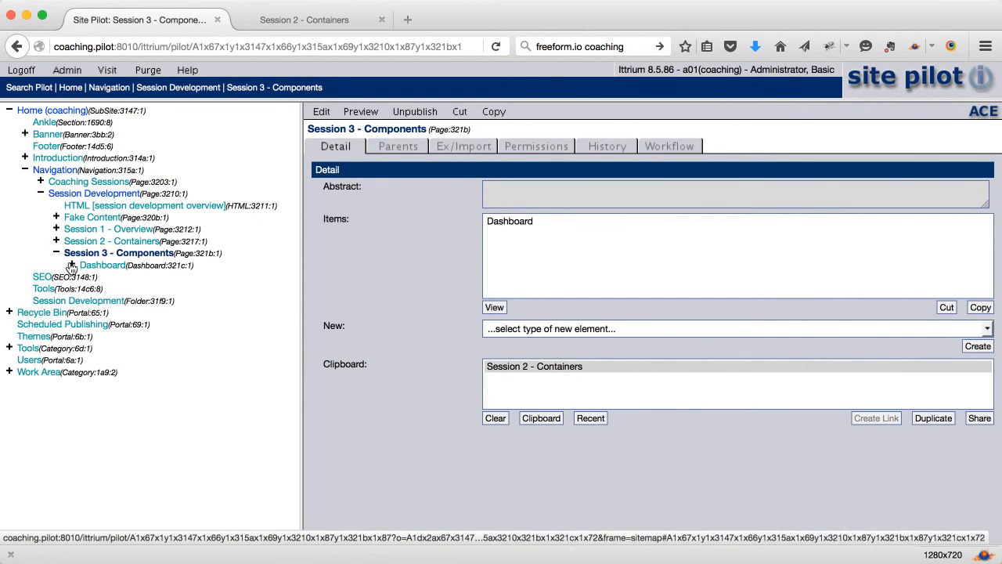
click(71, 266)
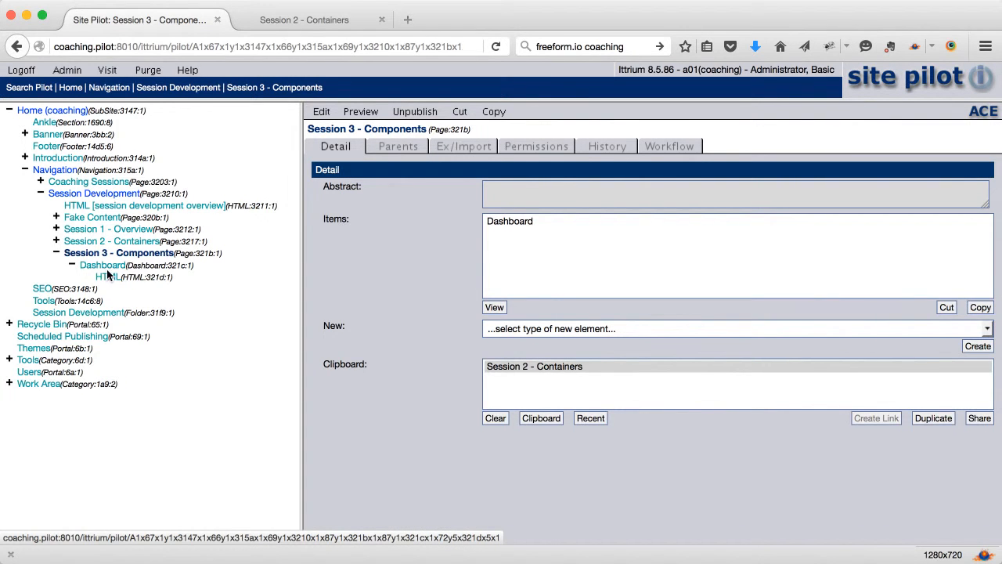
click(102, 266)
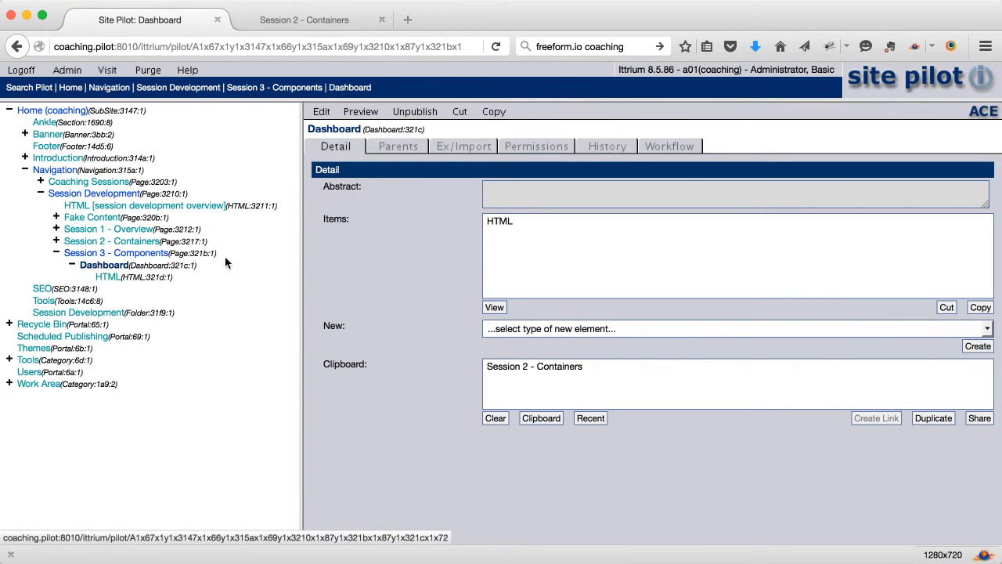
click(502, 221)
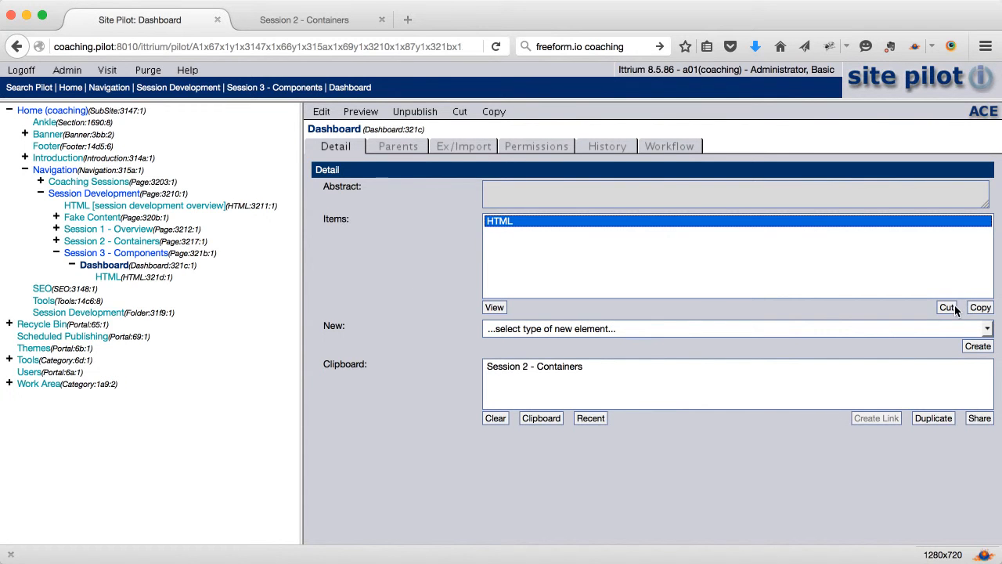
click(946, 307)
click(591, 277)
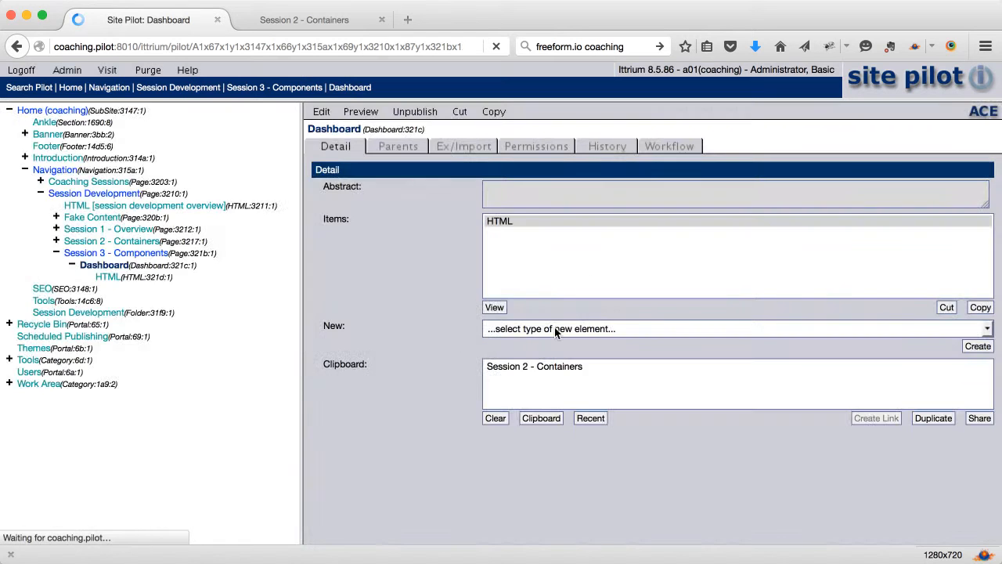
click(485, 414)
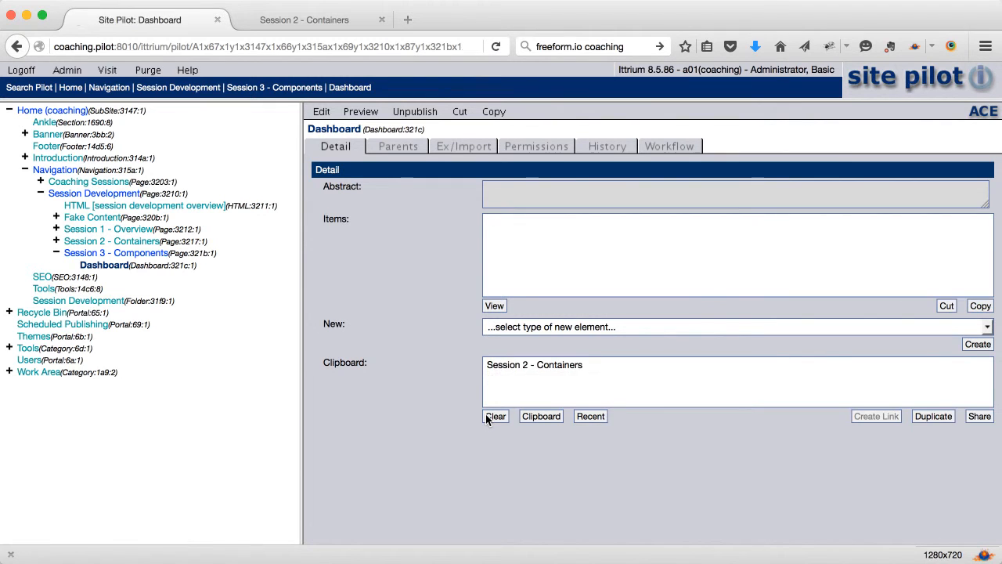
Edit the Session 3 Dashboard and create a new Gizmo element in its contents.
click(512, 330)
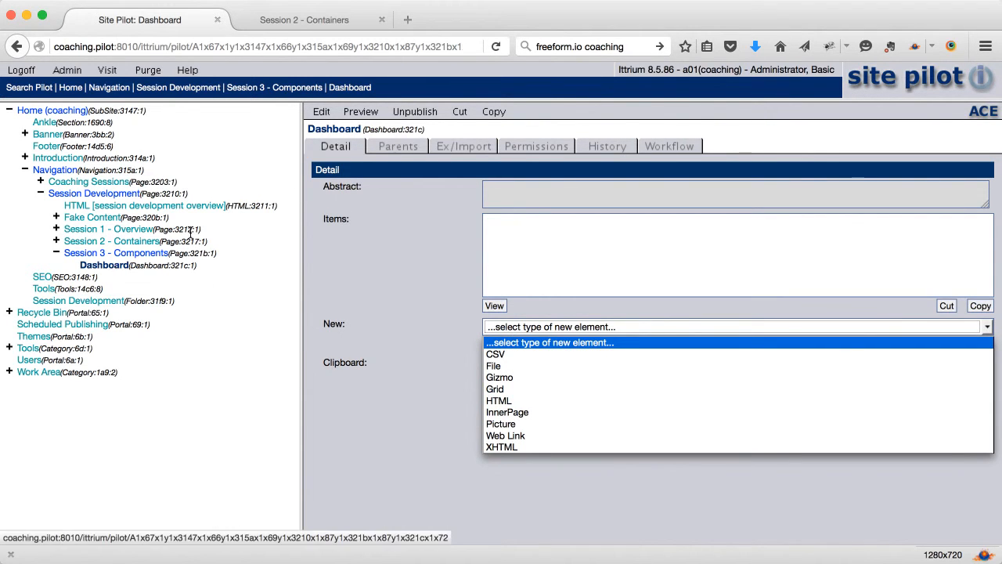
click(321, 114)
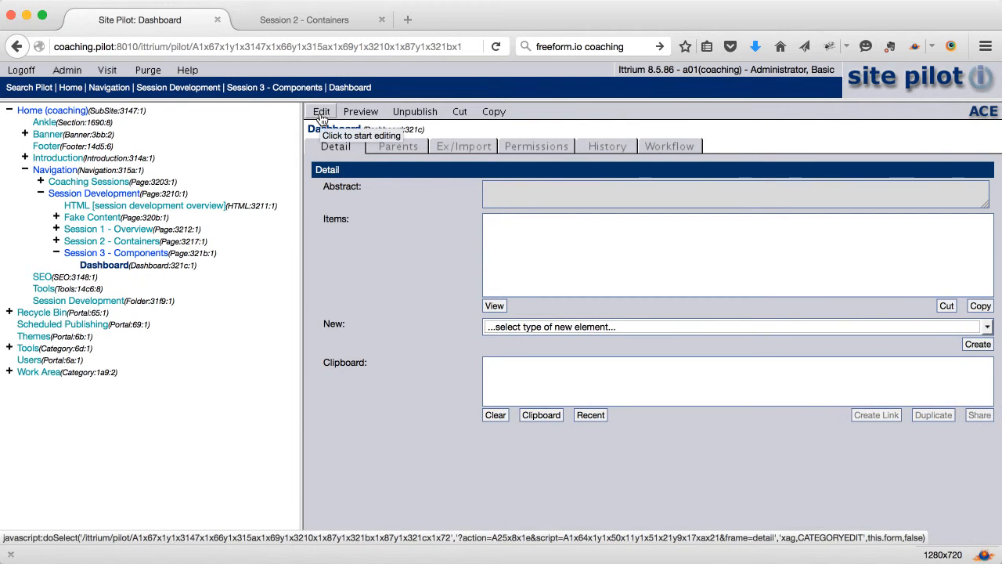
click(321, 112)
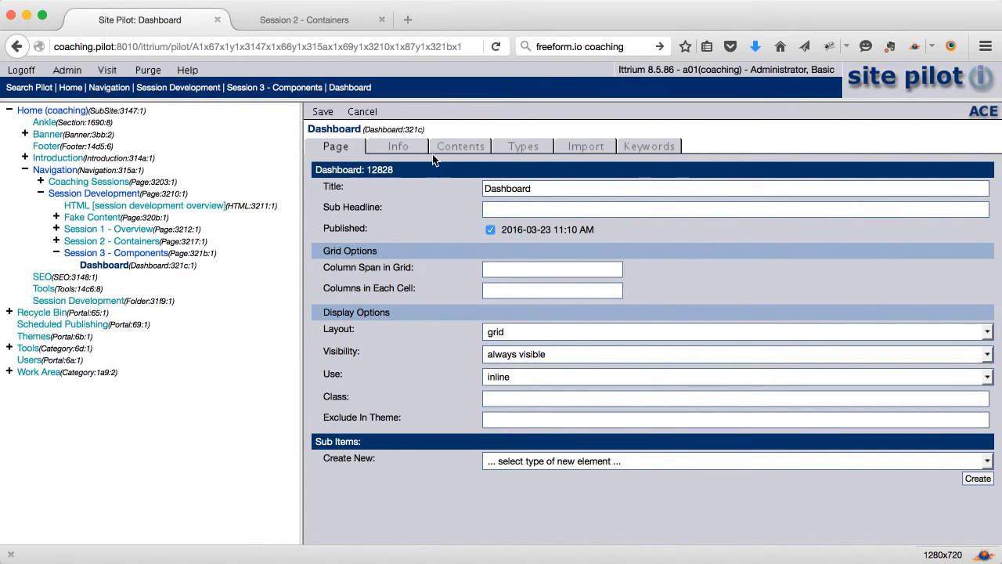
click(458, 148)
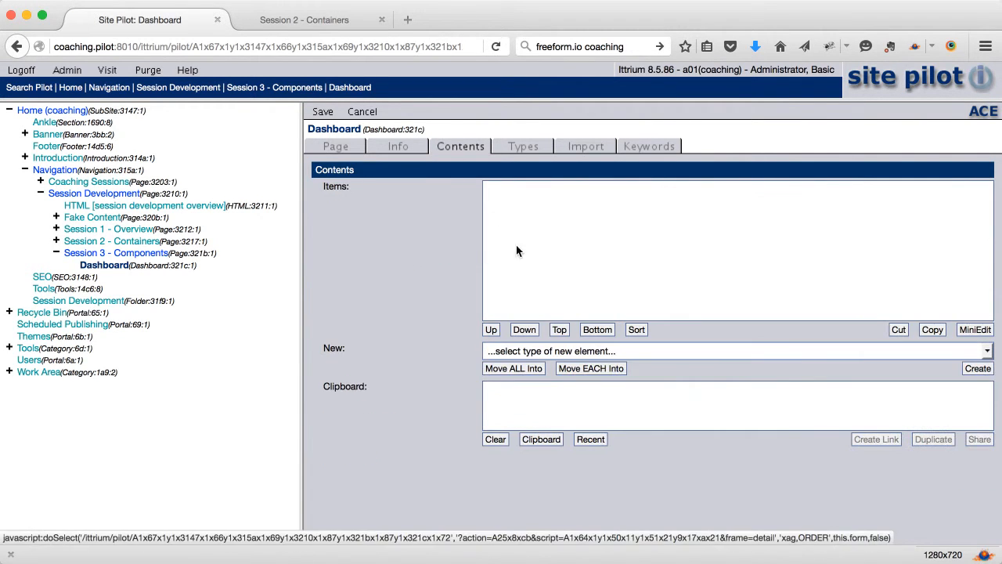
click(536, 352)
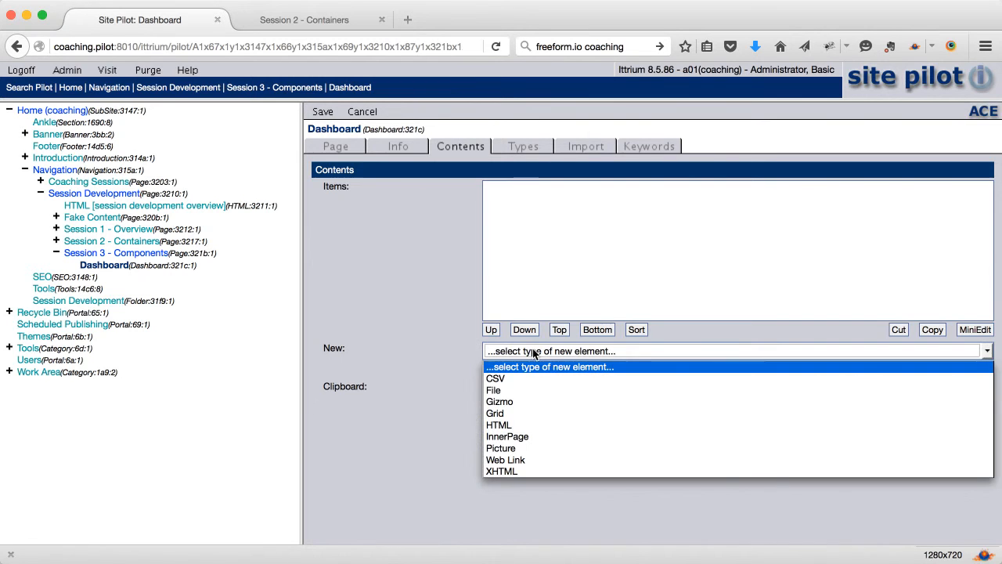
click(529, 400)
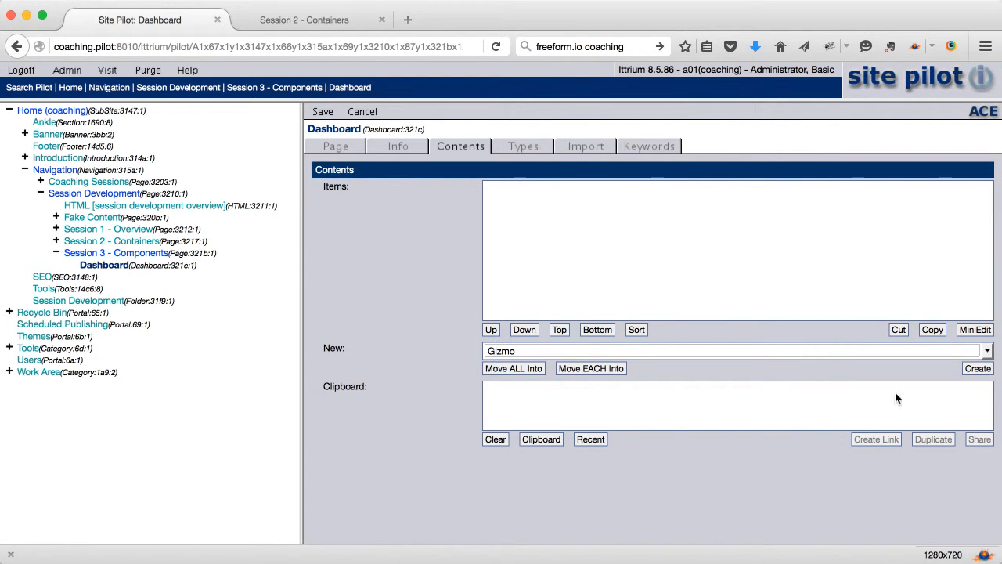
click(977, 369)
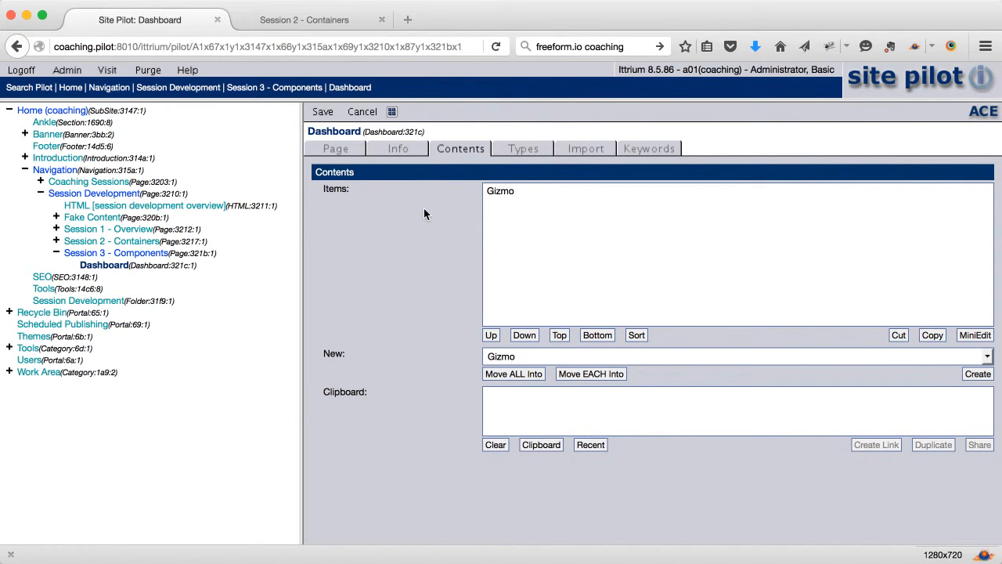
Open the new gizmo's settings, choose the String input as its gizmo type, and load its configuration.
click(393, 112)
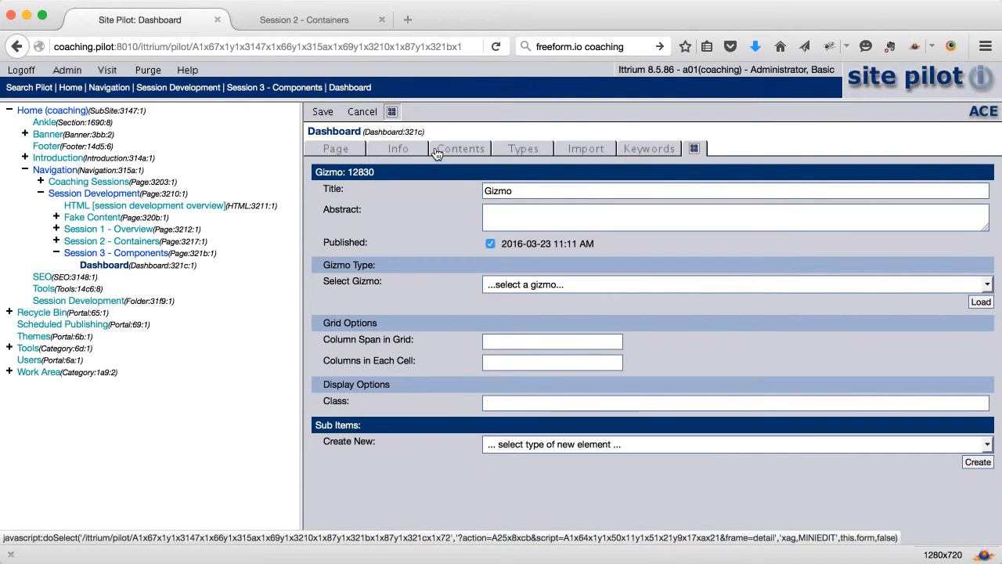
click(518, 285)
scroll(524, 313, down, 10)
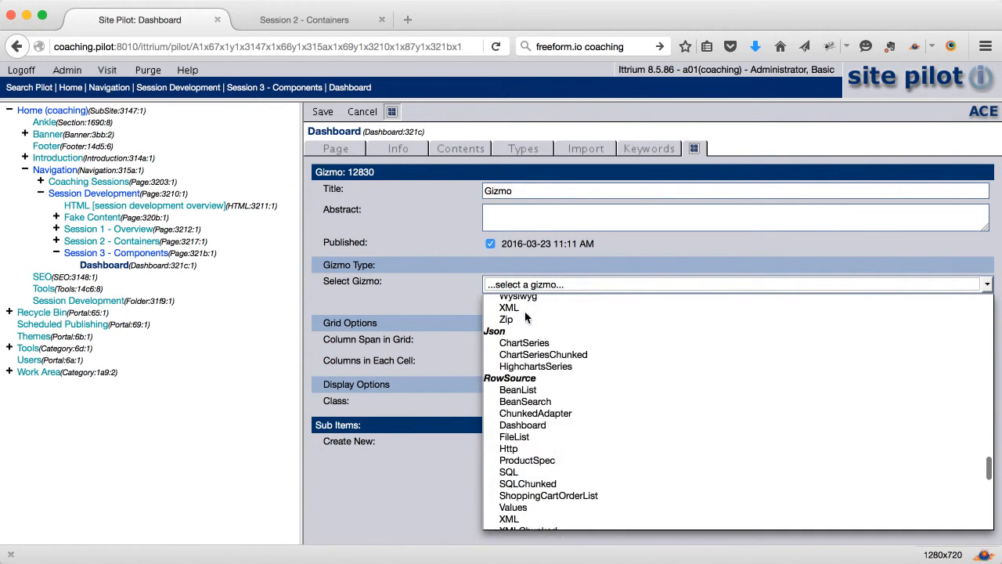
scroll(526, 315, up, 15)
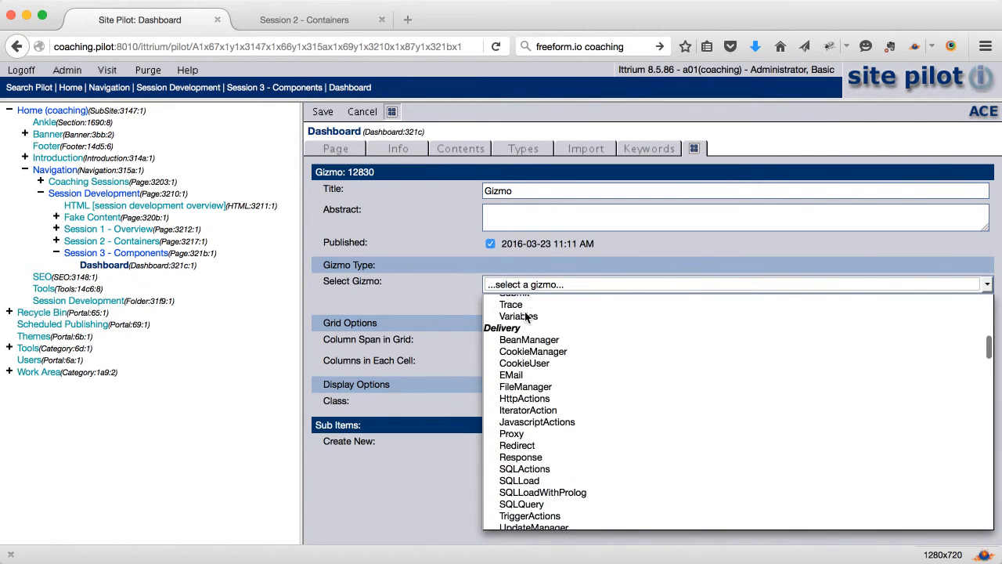
scroll(525, 313, up, 4)
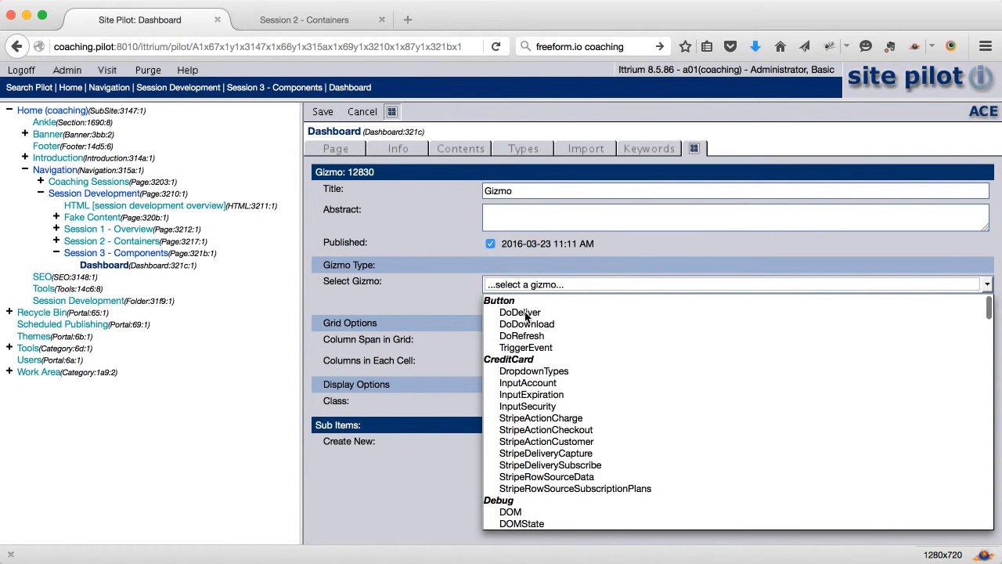
scroll(537, 344, down, 5)
scroll(539, 357, down, 4)
scroll(539, 360, down, 1)
scroll(536, 366, down, 8)
scroll(535, 365, down, 10)
scroll(536, 367, up, 3)
scroll(535, 366, down, 10)
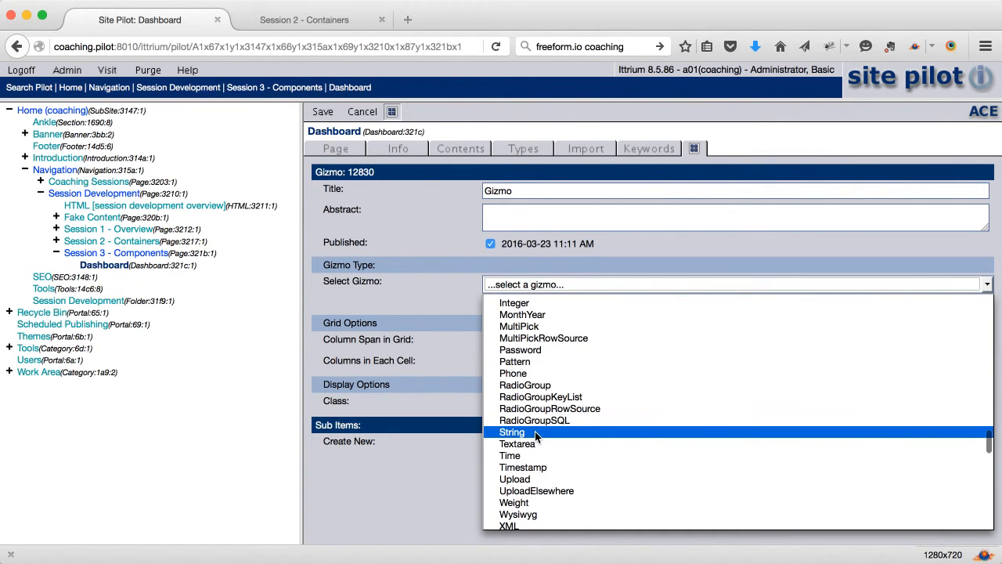
click(536, 432)
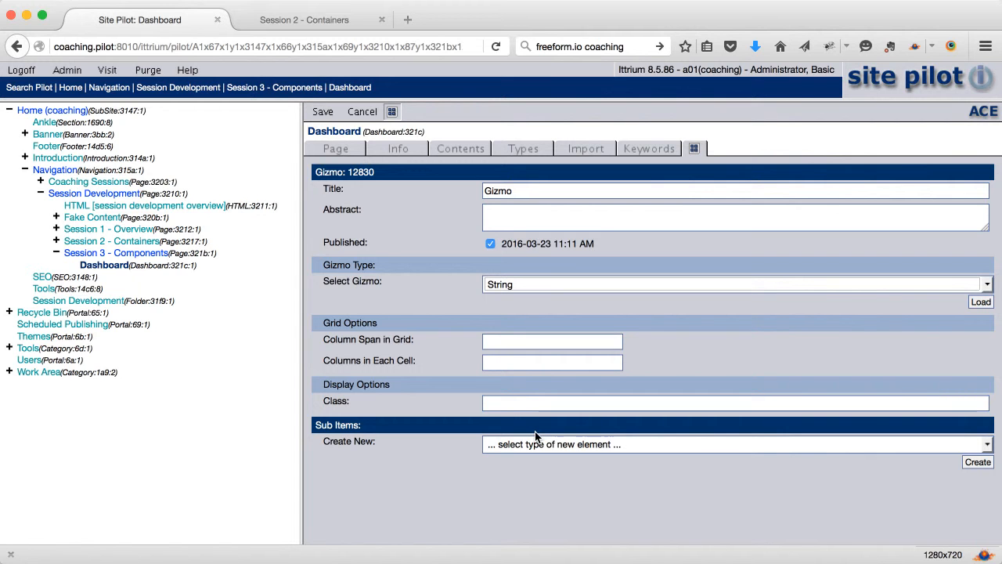
click(981, 302)
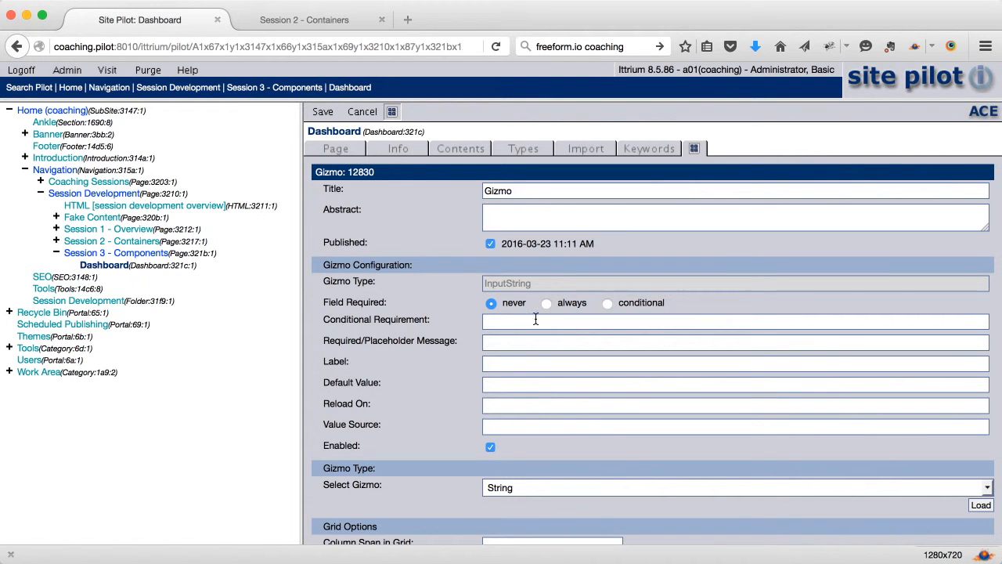
Title the string gizmo "gName", give it the label "Name", and save the Dashboard.
drag(518, 190, 407, 169)
text(g)
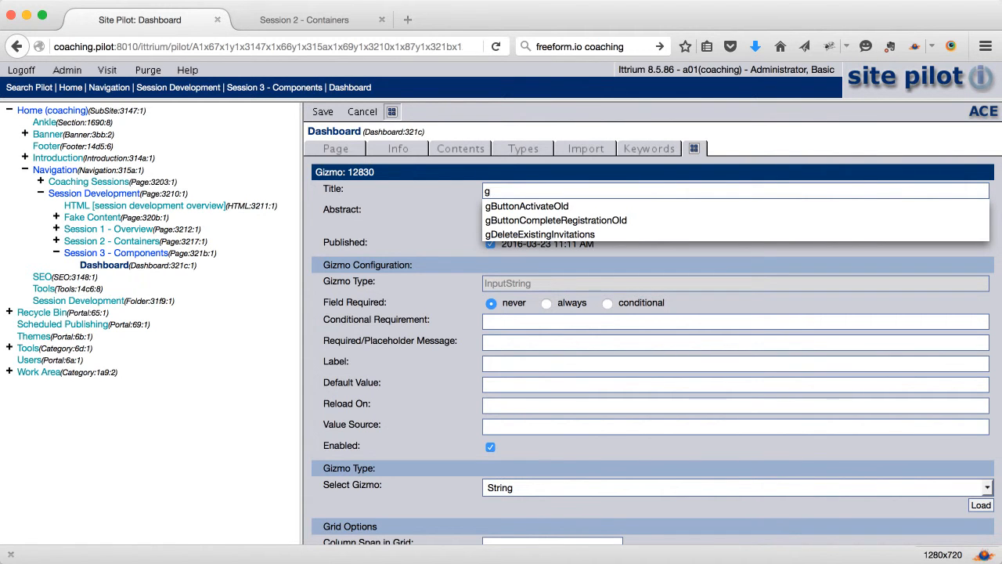
text(F)
key(BackSpace)
text(Name)
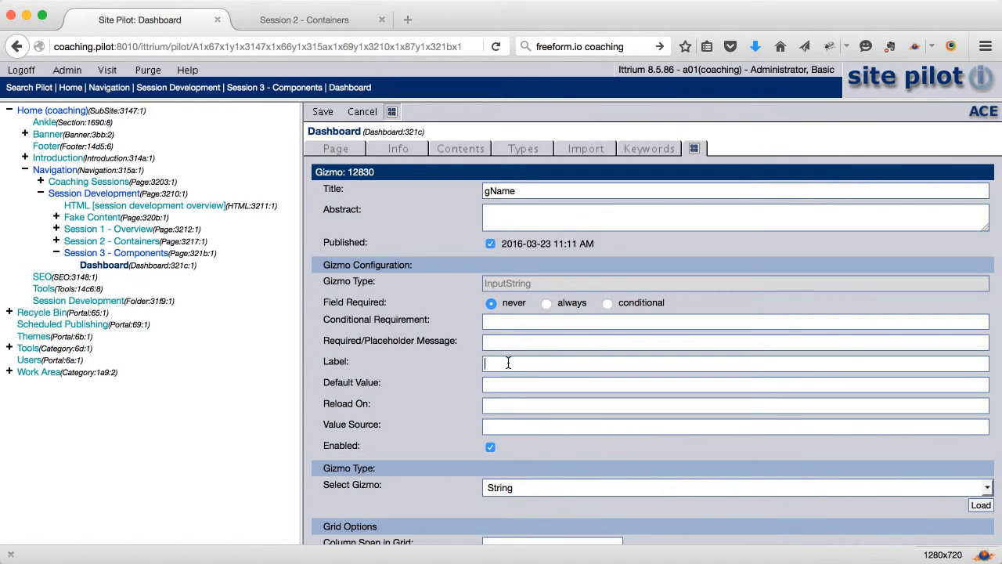
text(Name)
click(321, 112)
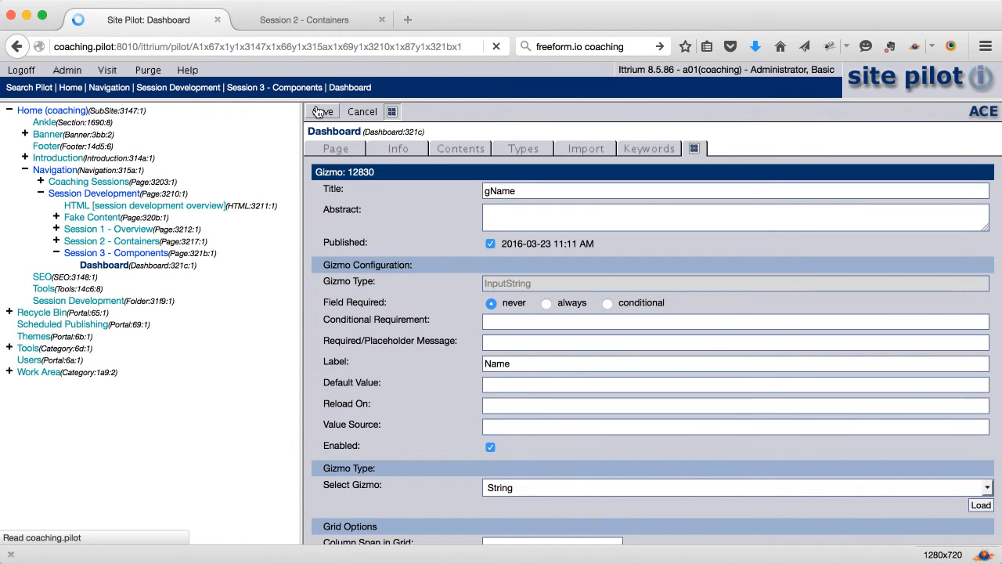
Switch to the published site and view the Session 3 - Components page under Session Development to check the Name field.
click(295, 21)
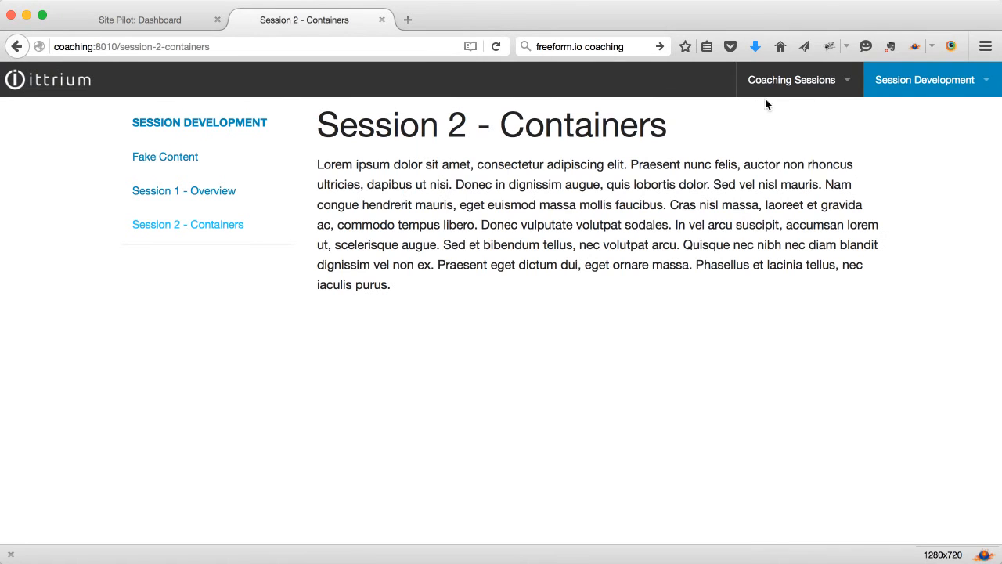
click(908, 87)
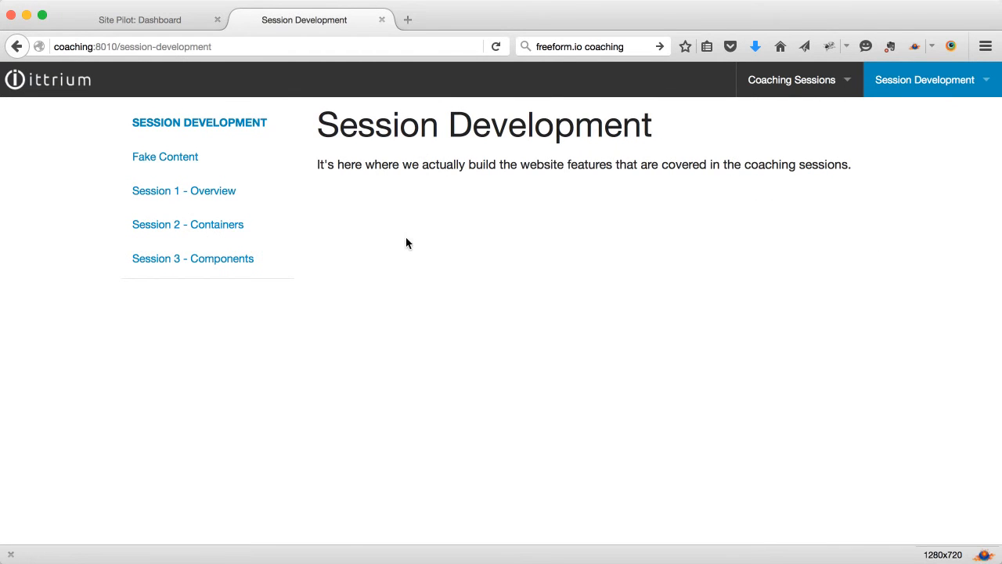
click(214, 265)
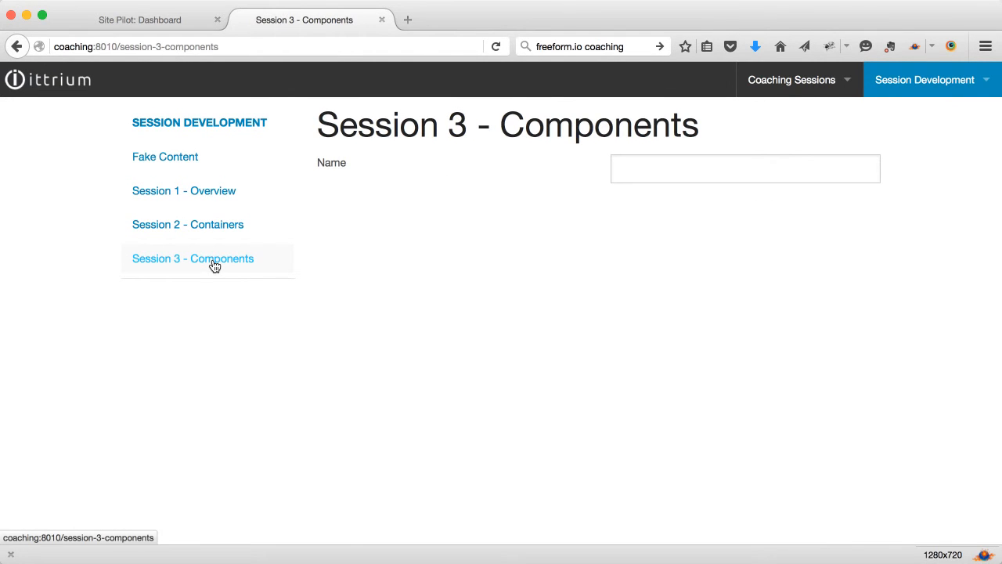
click(337, 167)
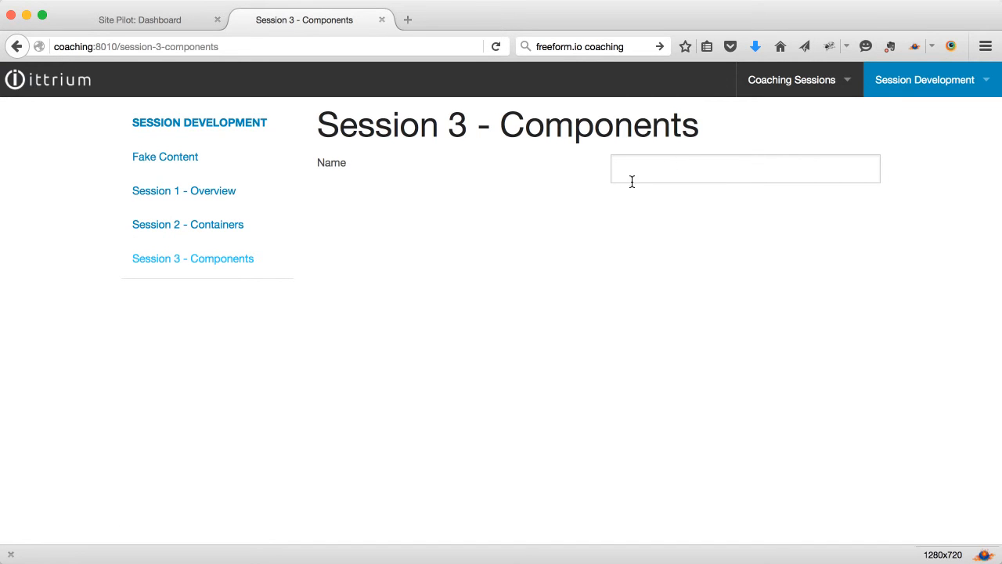